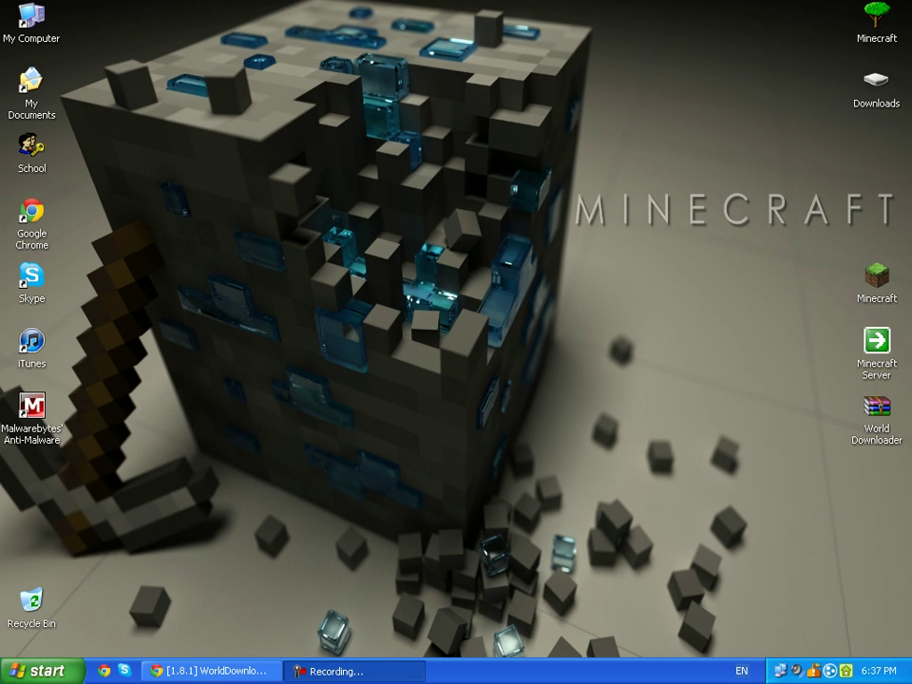
# Select, then deselect, the Minecraft desktop icons and scroll through the World Downloader forum thread
pyautogui.moveTo(829, 252); pyautogui.dragTo(909, 448)
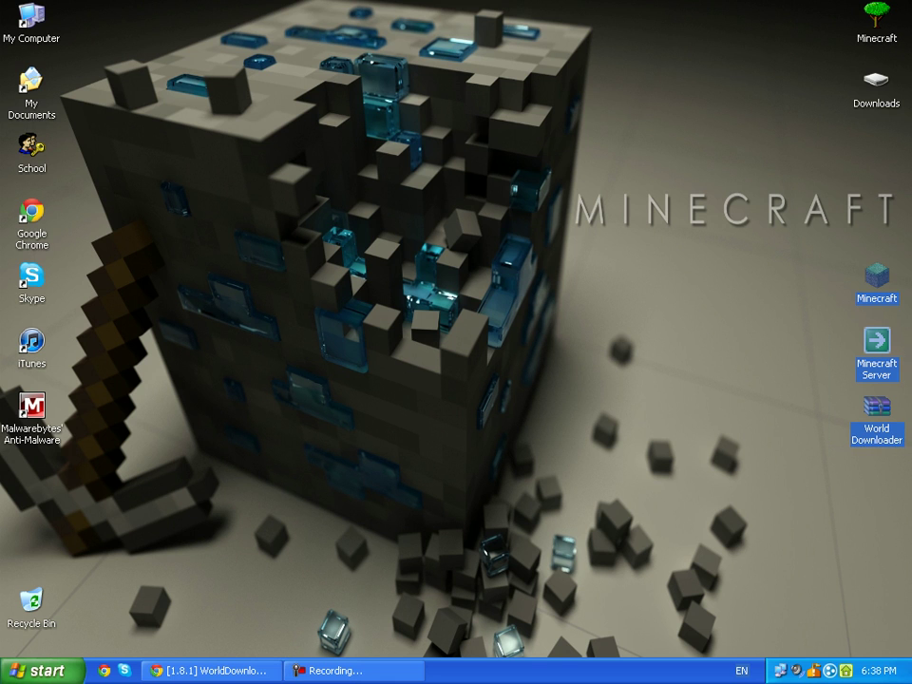
pyautogui.click(658, 326)
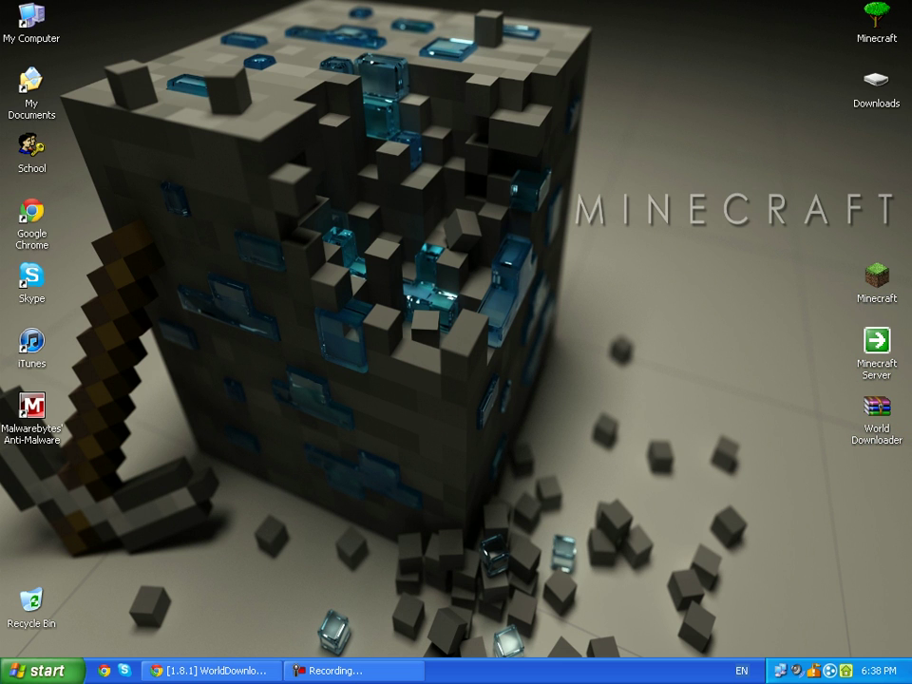
pyautogui.click(214, 671)
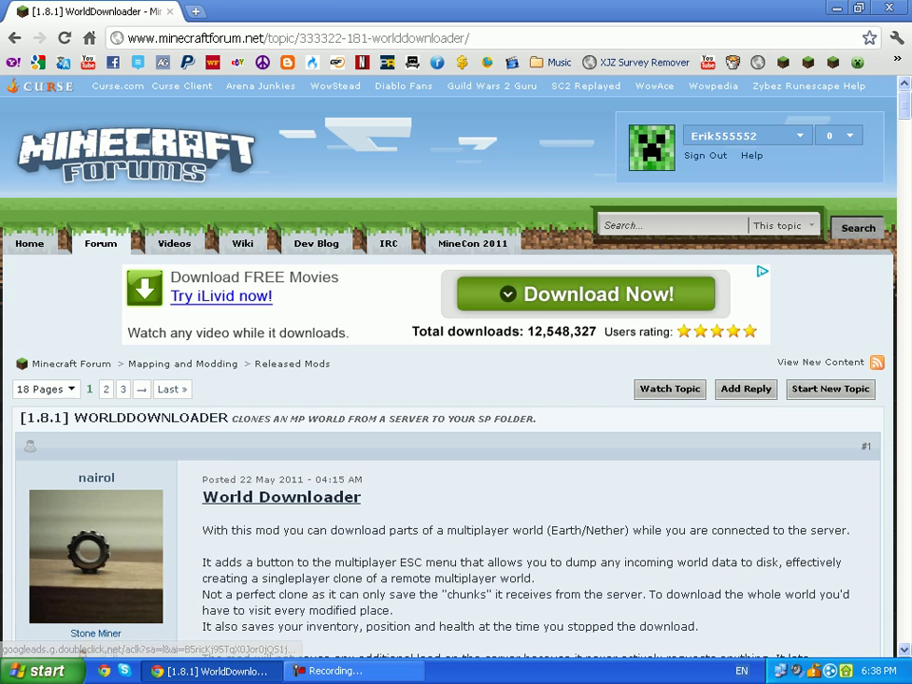
pyautogui.scroll(-10, 456, 380)
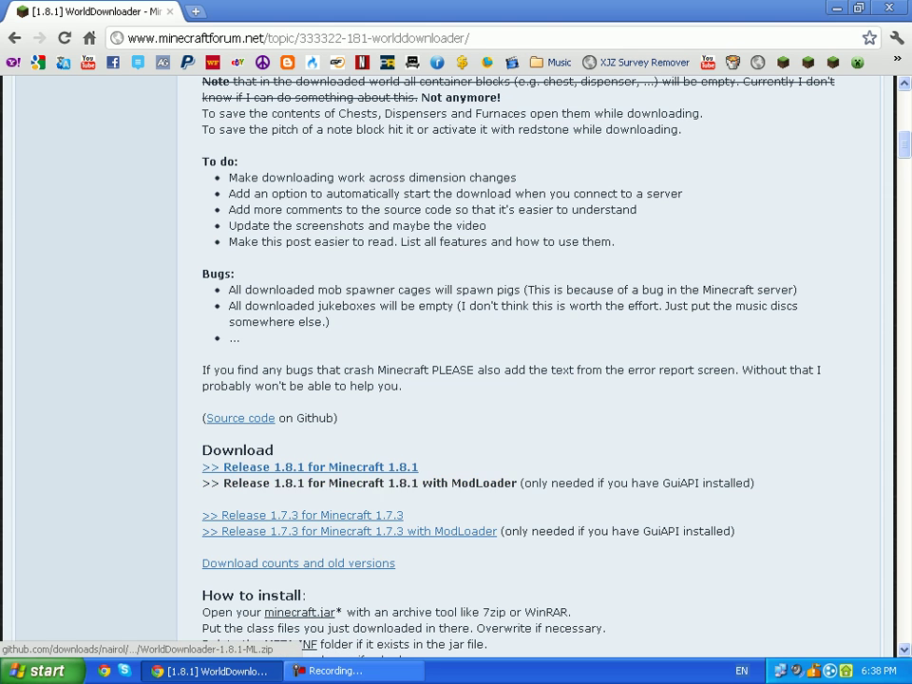
# Minimise all windows to show the desktop and bring up the Start menu
pyautogui.press('super+d')
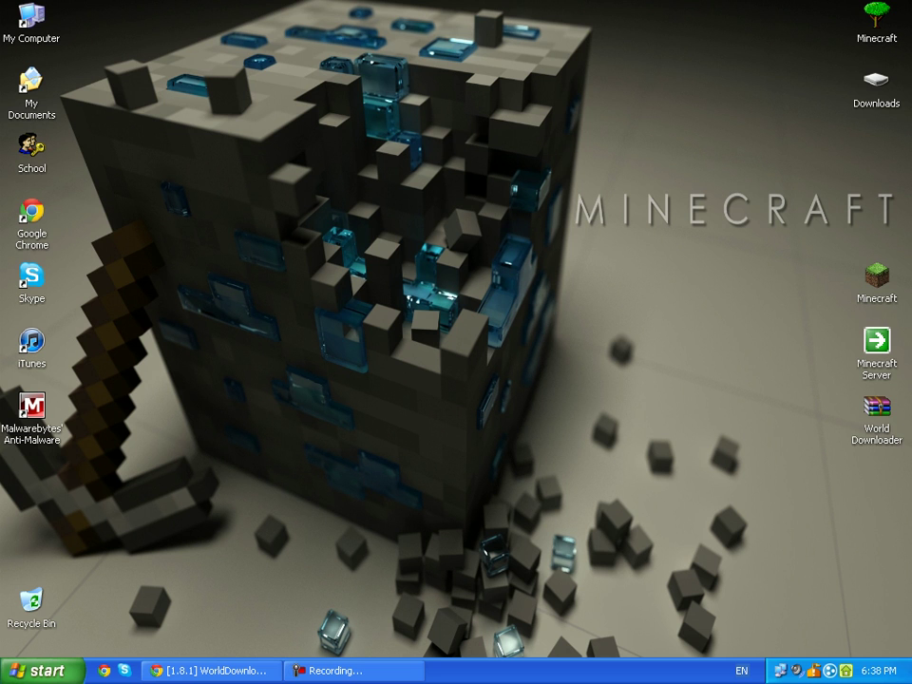
pyautogui.moveTo(876, 281)
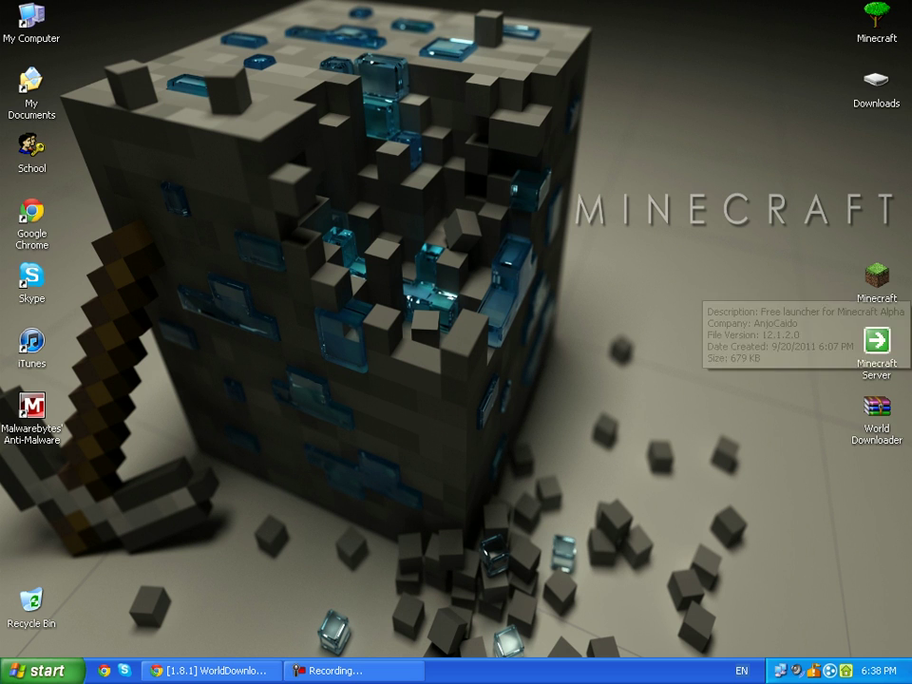
pyautogui.press('super')
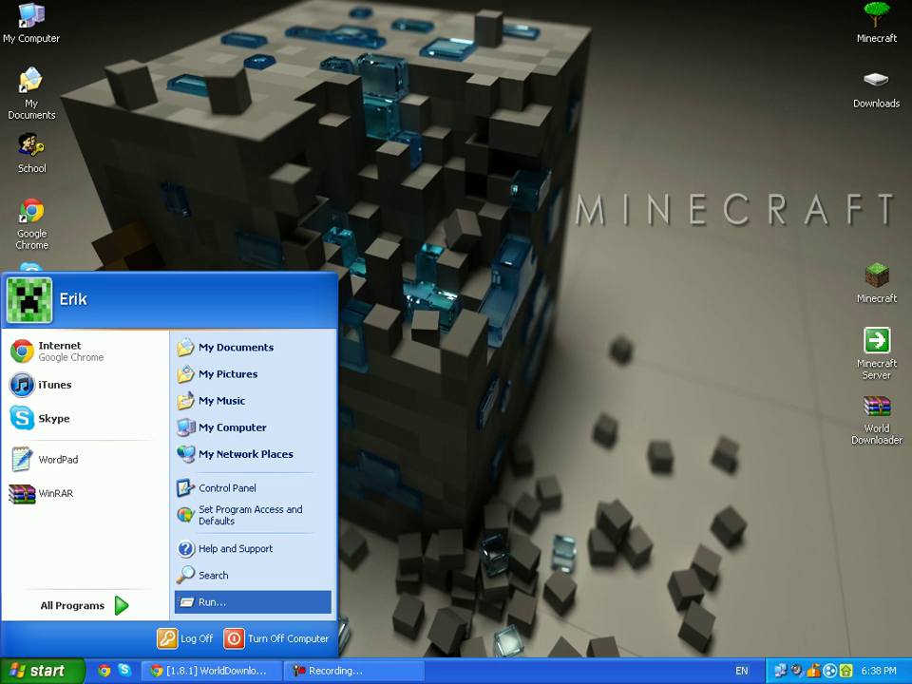
# Run %APPDATA% and go into the .minecraft folder, then its bin folder
pyautogui.press('r')
pyautogui.write('%APPDATA%')
pyautogui.press('Return')
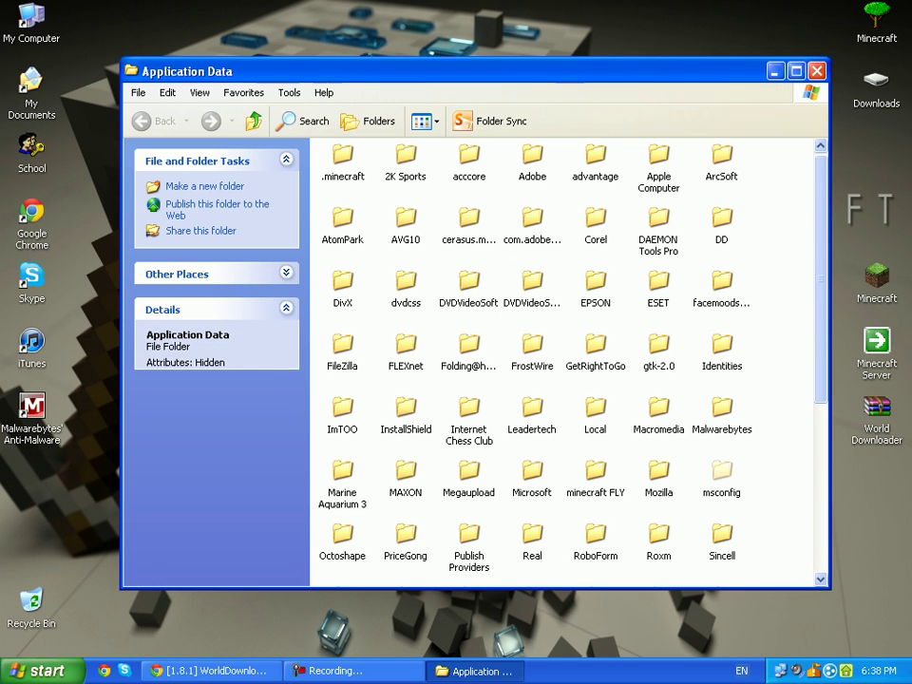
pyautogui.write('.minecraft')
pyautogui.press('Return')
pyautogui.write('b')
pyautogui.press('Return')
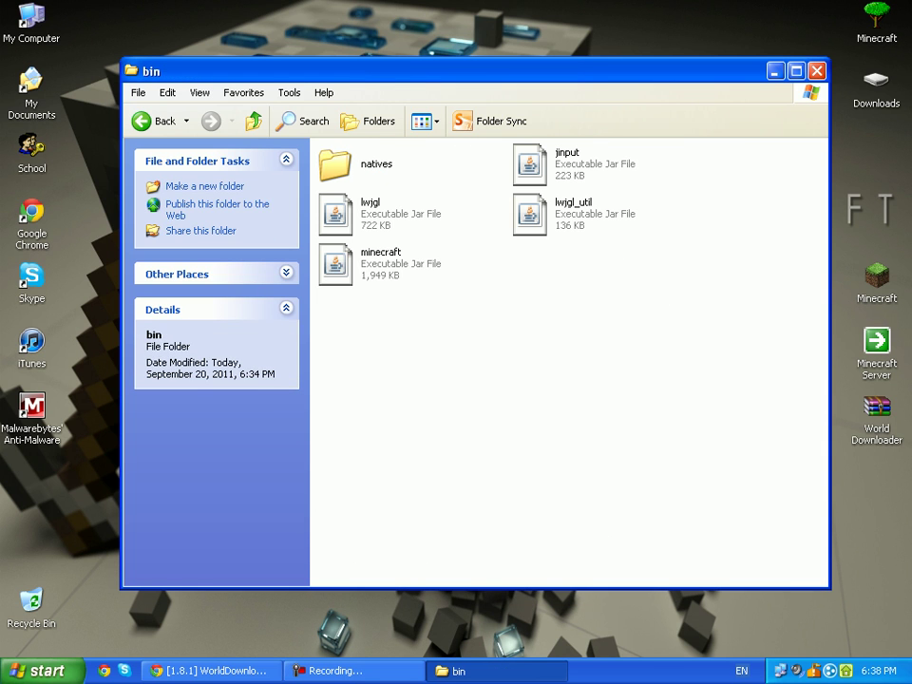
# Open minecraft.jar from the bin folder with the WinRAR archiver
pyautogui.write('m')
pyautogui.hotkey('shift', 'F10')
pyautogui.press('Down')
pyautogui.press('Down')
pyautogui.press('Down')
pyautogui.press('Down')
pyautogui.press('Right')
pyautogui.press('Left')
pyautogui.press('Escape')
pyautogui.write('m')
pyautogui.hotkey('shift', 'F10')
pyautogui.press('Down')
pyautogui.press('Down')
pyautogui.press('Down')
pyautogui.press('Up')
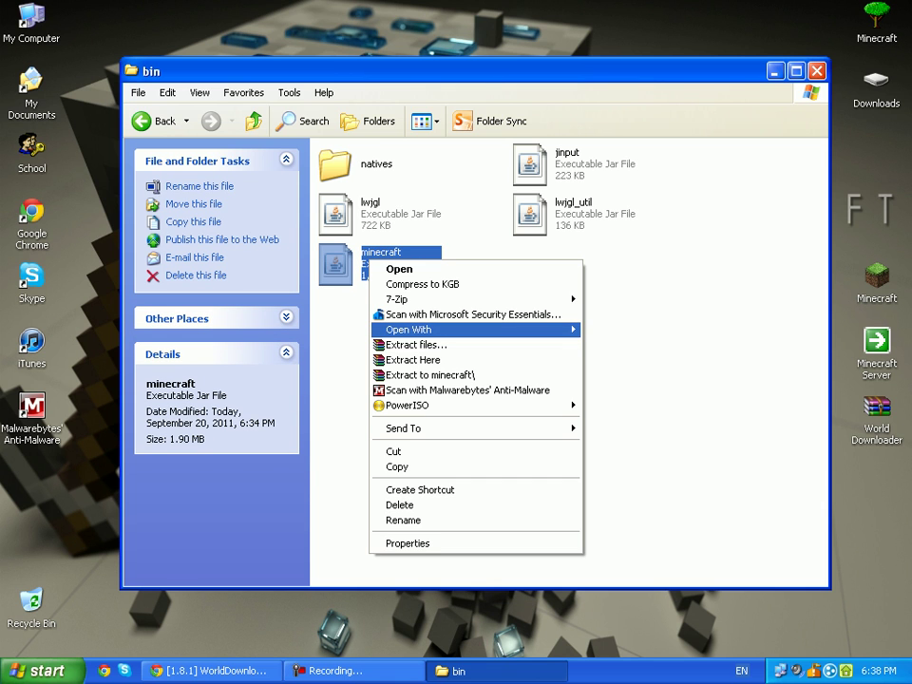
pyautogui.press('Right')
pyautogui.press('Down')
pyautogui.press('Down')
pyautogui.press('Return')
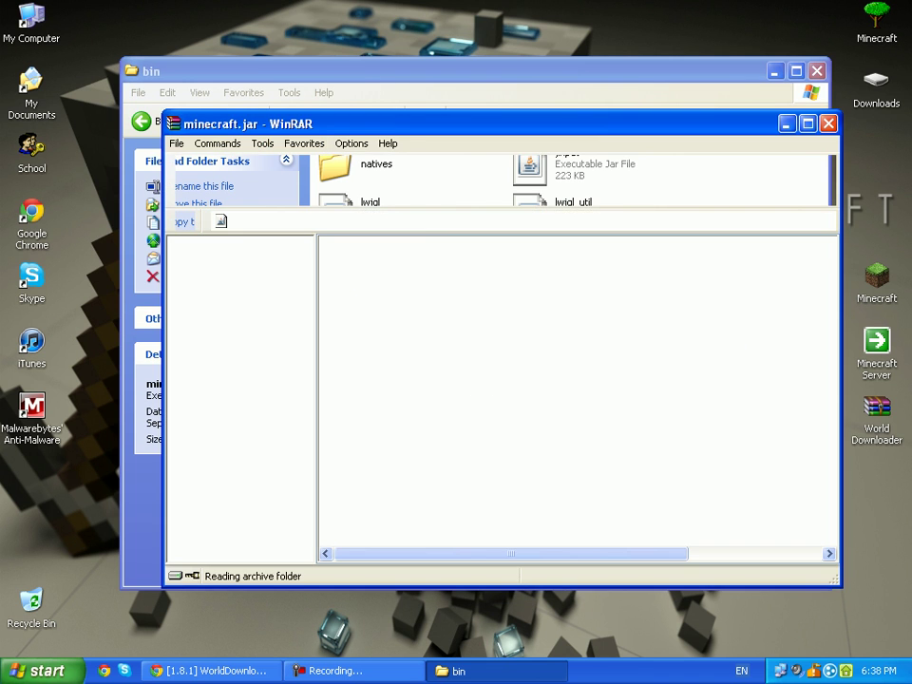
# Delete the META-INF folder from the minecraft.jar archive and confirm the deletion
pyautogui.rightClick(206, 414)
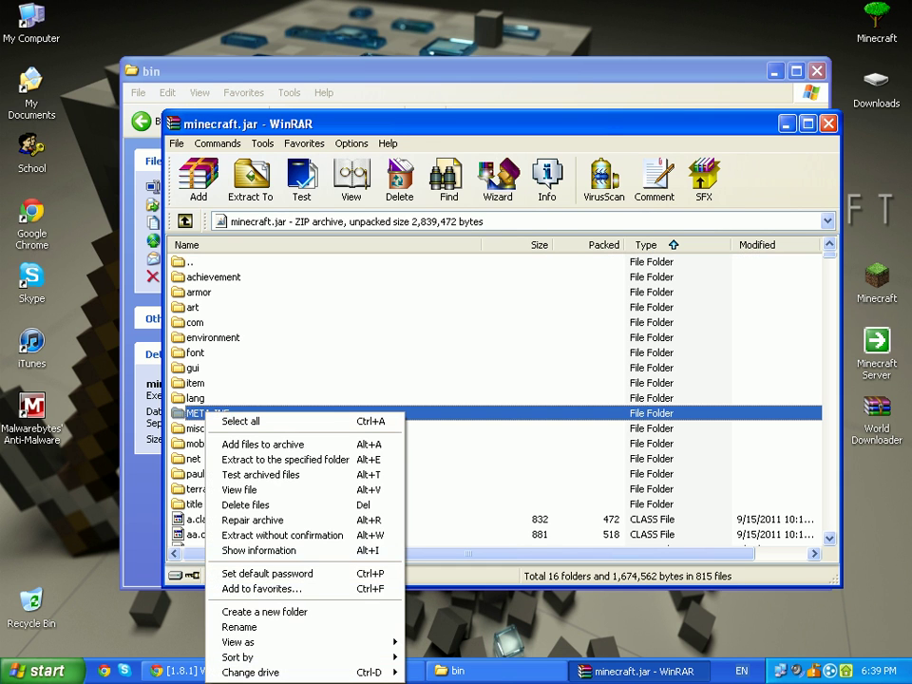
pyautogui.click(246, 505)
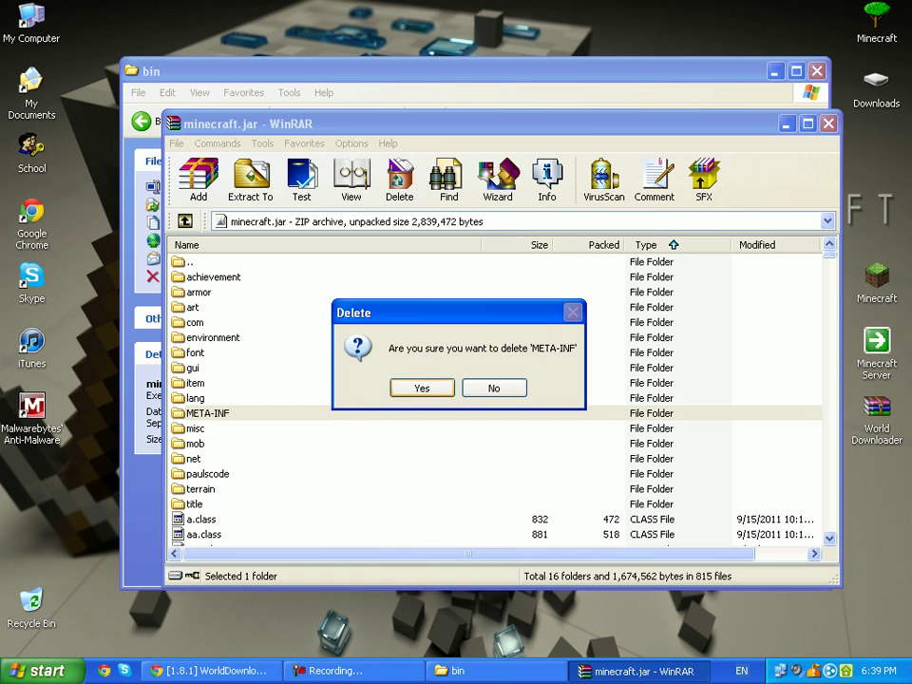
pyautogui.click(419, 387)
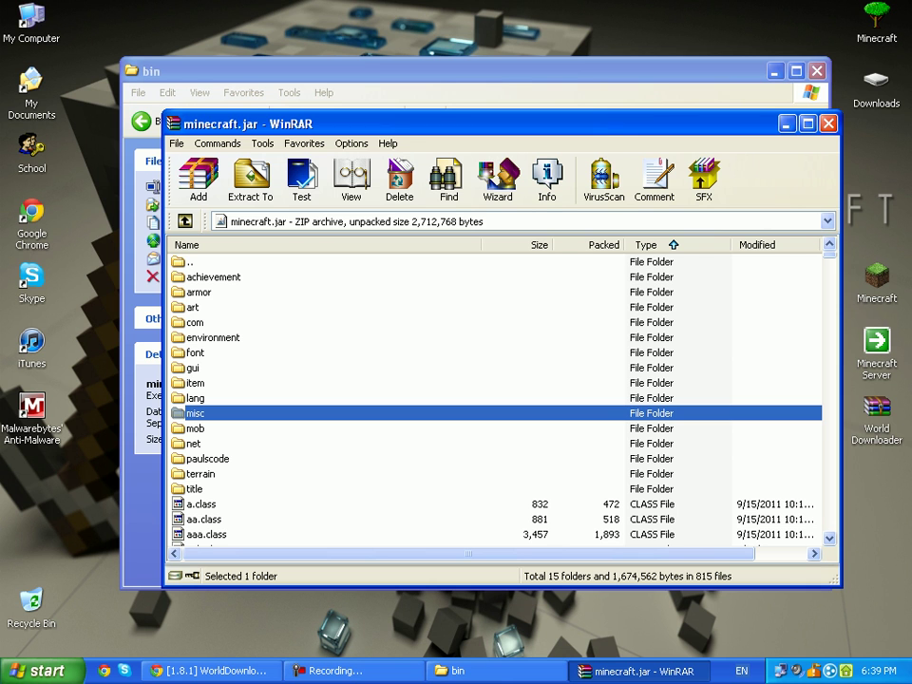
# Open World Downloader.zip and add its ten class files into minecraft.jar
pyautogui.doubleClick(876, 411)
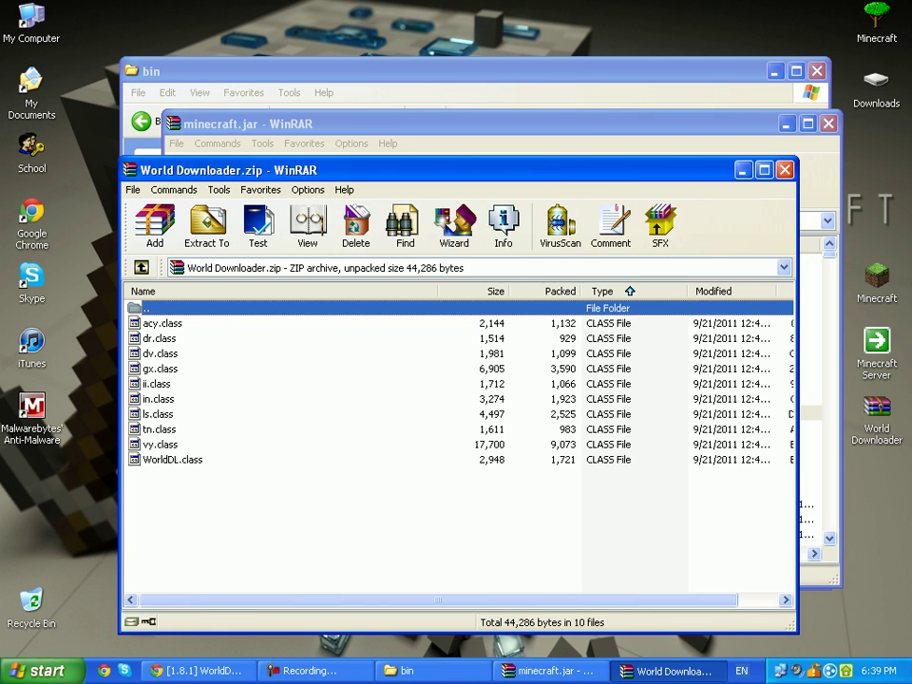
pyautogui.moveTo(380, 170); pyautogui.dragTo(675, 132)
pyautogui.click(458, 284)
pyautogui.hotkey('shift', 'End')
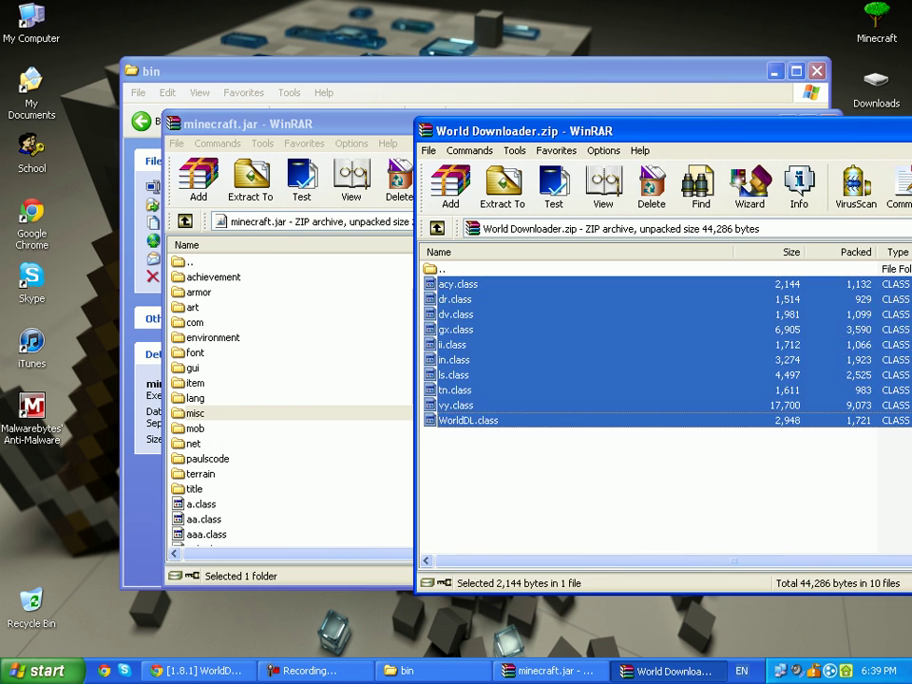
pyautogui.moveTo(458, 375); pyautogui.dragTo(285, 428)
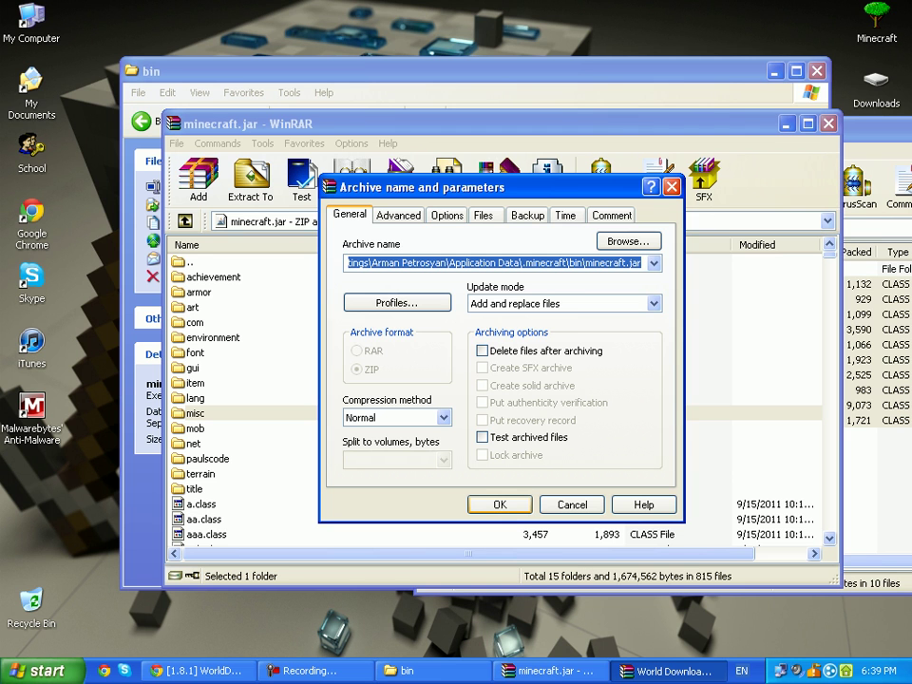
pyautogui.press('Return')
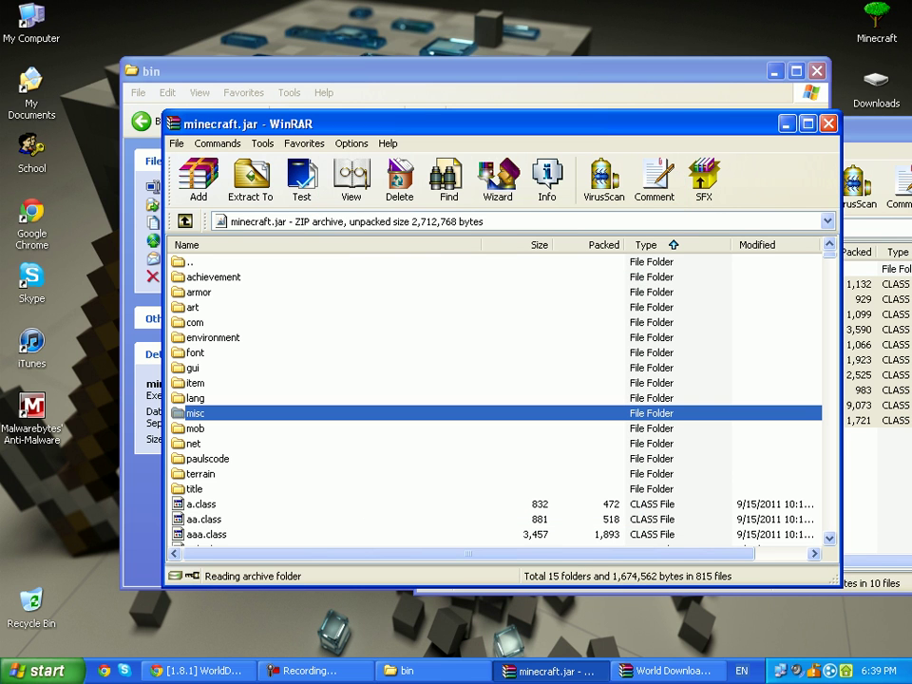
# Close the minecraft.jar and World Downloader archive windows and the bin folder
pyautogui.moveTo(475, 124); pyautogui.dragTo(362, 114)
pyautogui.press('Escape')
pyautogui.moveTo(570, 150); pyautogui.dragTo(340, 121)
pyautogui.press('Escape')
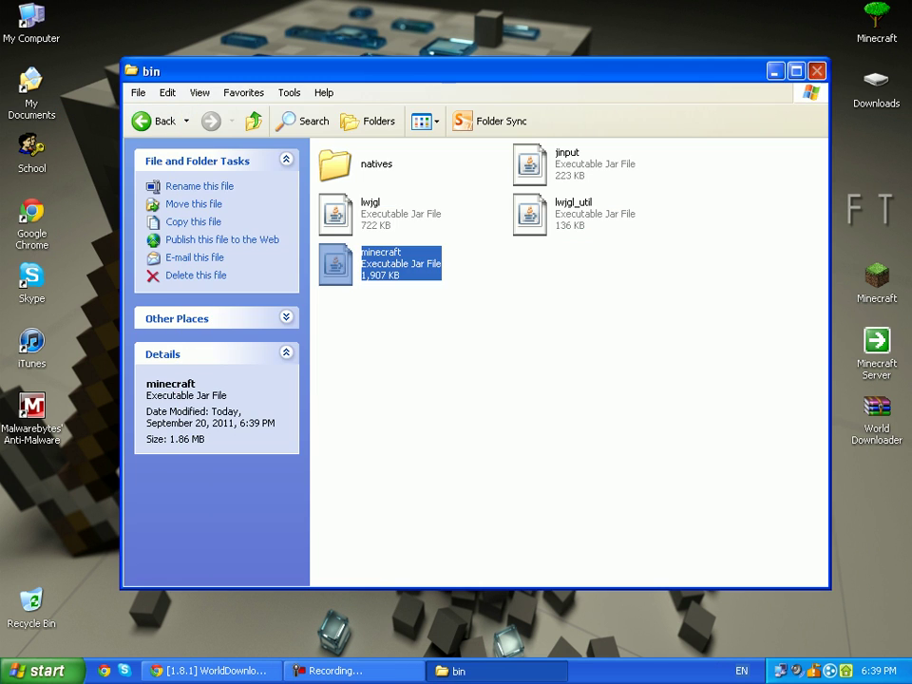
pyautogui.hotkey('alt', 'F4')
# Launch Minecraft from its desktop icon, then minimise it to the desktop at the main menu
pyautogui.click(876, 278)
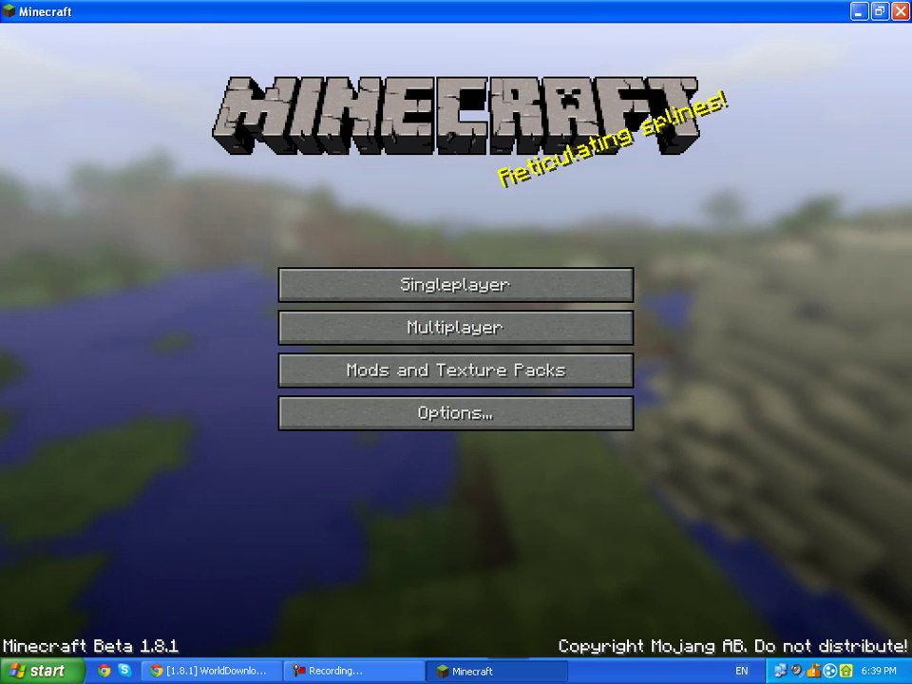
pyautogui.press('super+d')
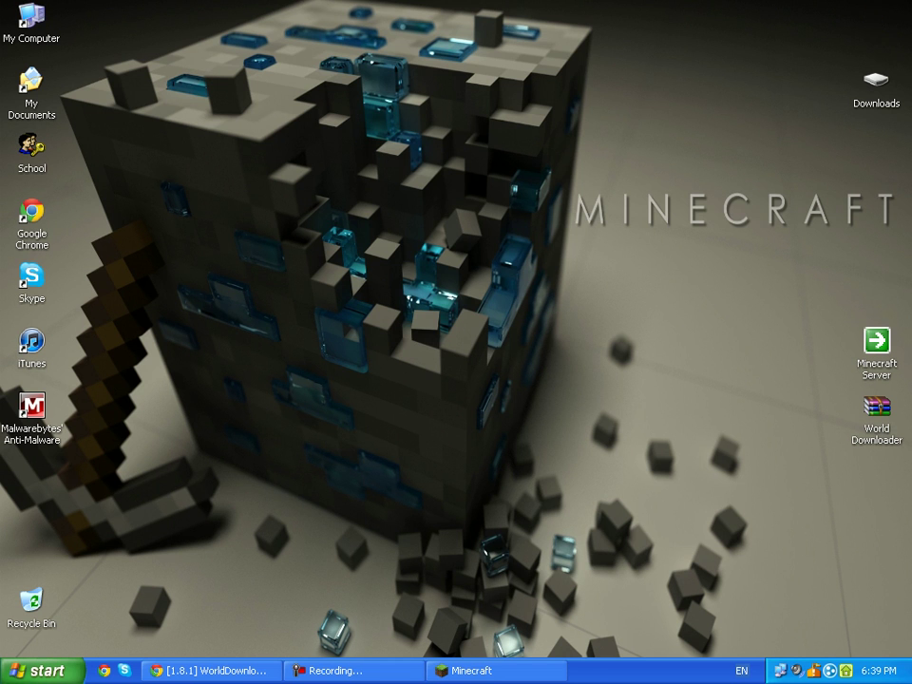
# Open the Minecraft Server folder, start the Minecraft Server application, then return to the desktop
pyautogui.doubleClick(876, 15)
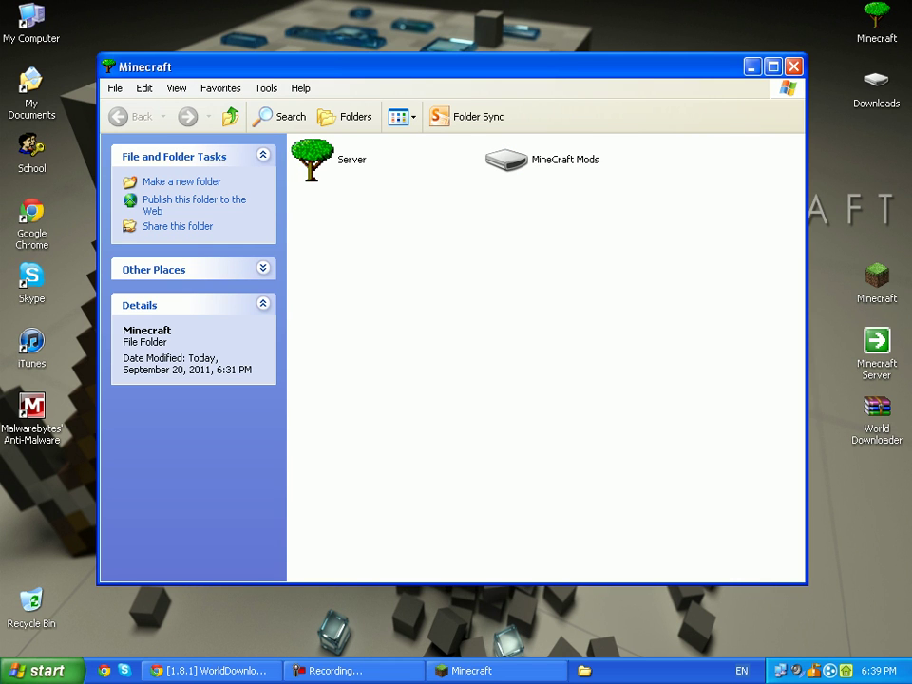
pyautogui.press('super+d')
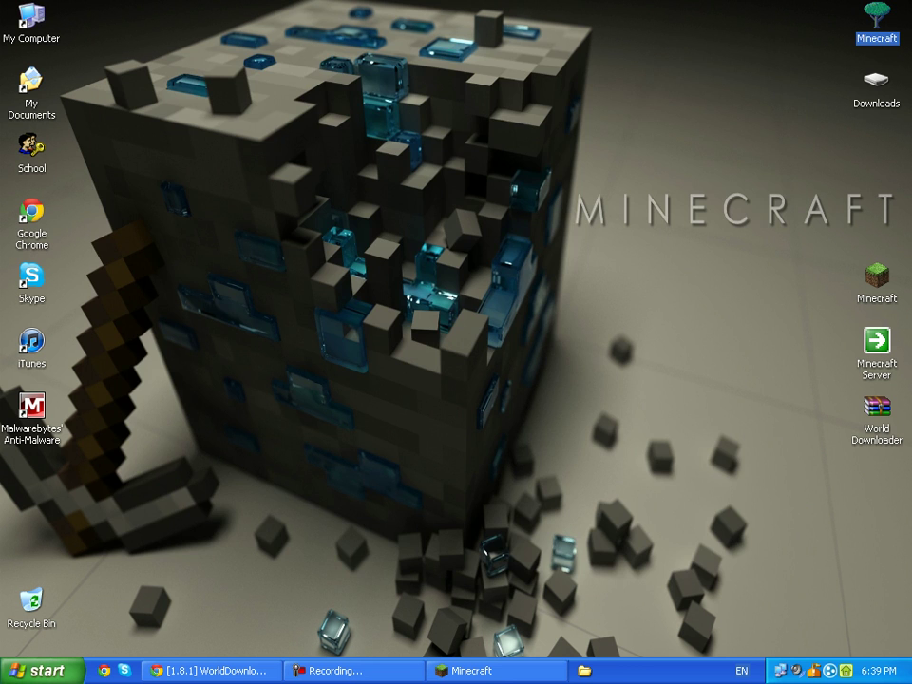
pyautogui.doubleClick(876, 342)
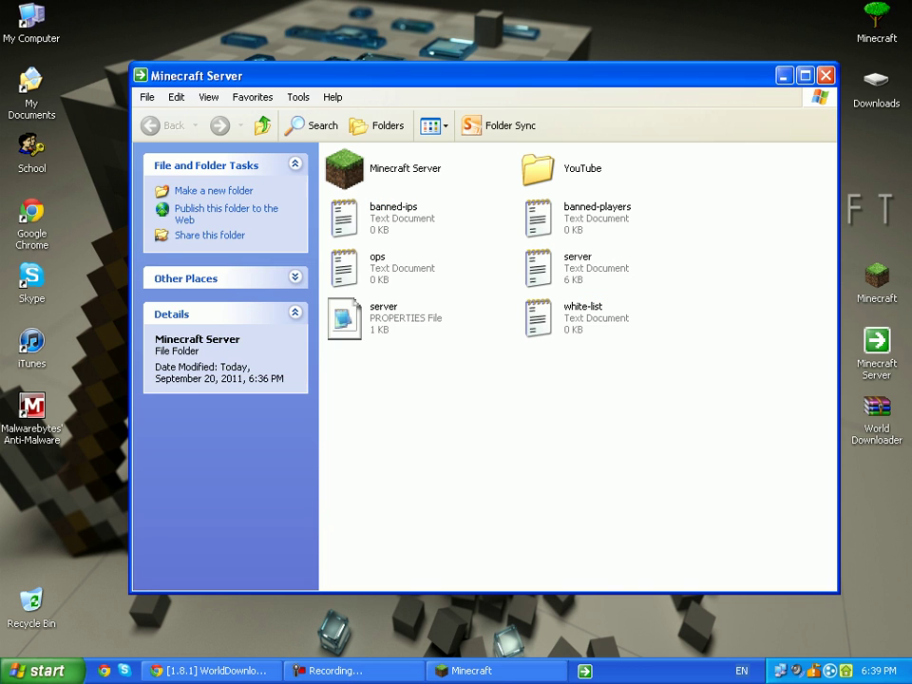
pyautogui.click(345, 168)
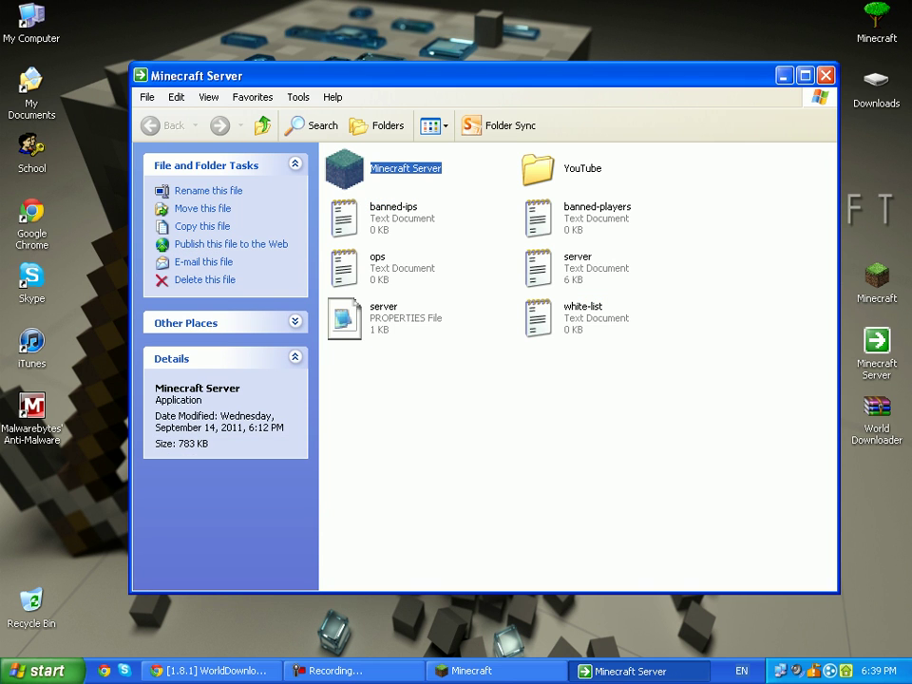
pyautogui.press('super+d')
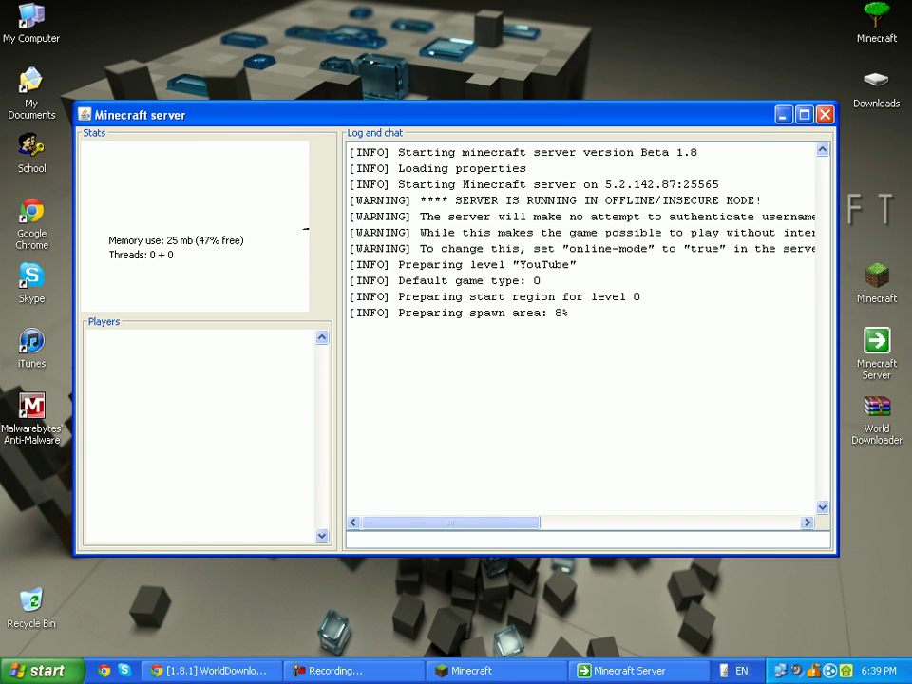
# Restore Minecraft and join My Server from the Multiplayer server list
pyautogui.press('super+d')
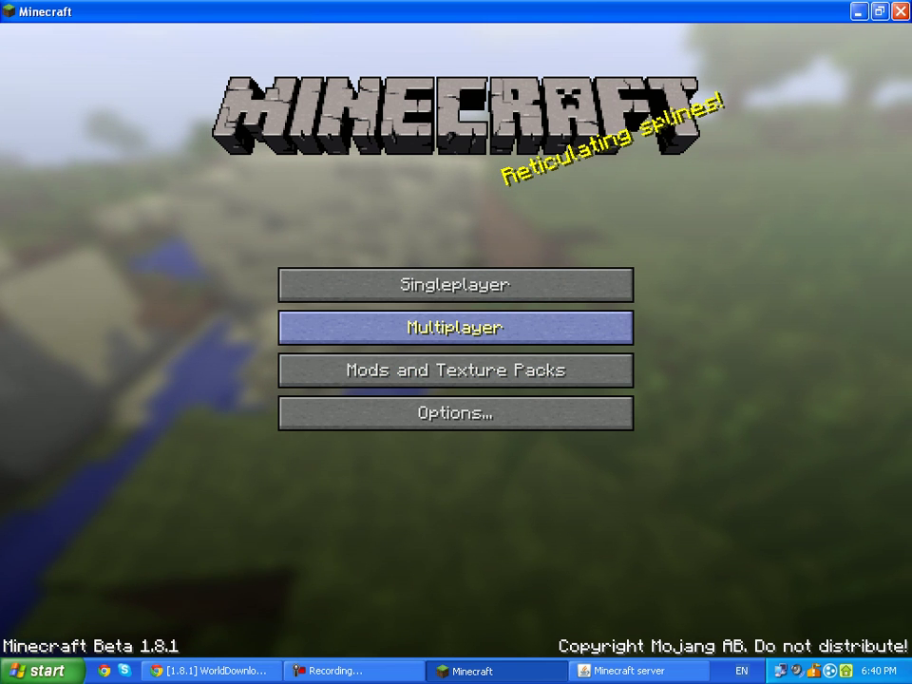
pyautogui.click(456, 327)
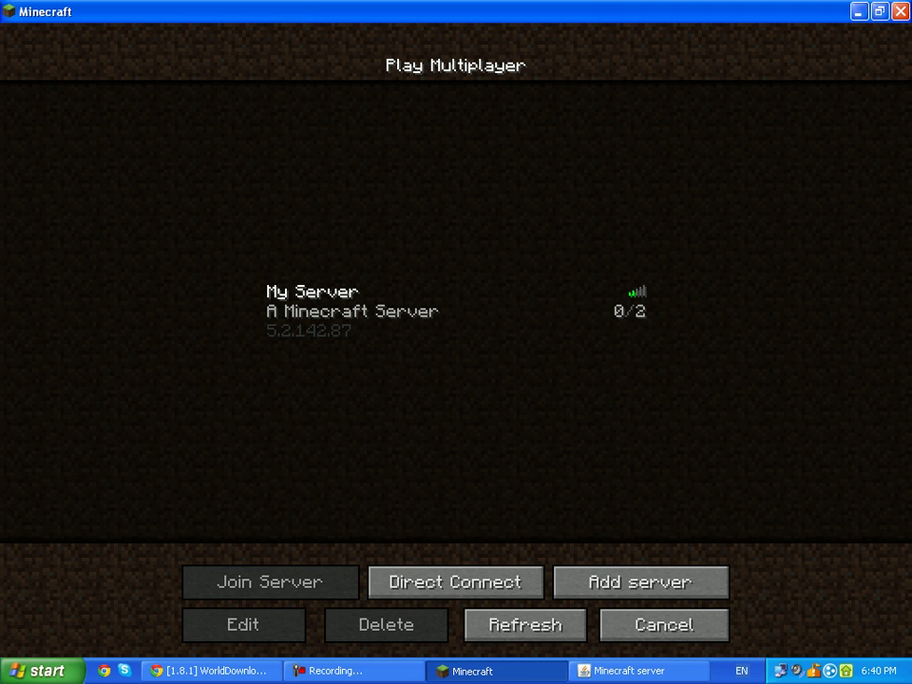
pyautogui.click(380, 311)
pyautogui.click(270, 581)
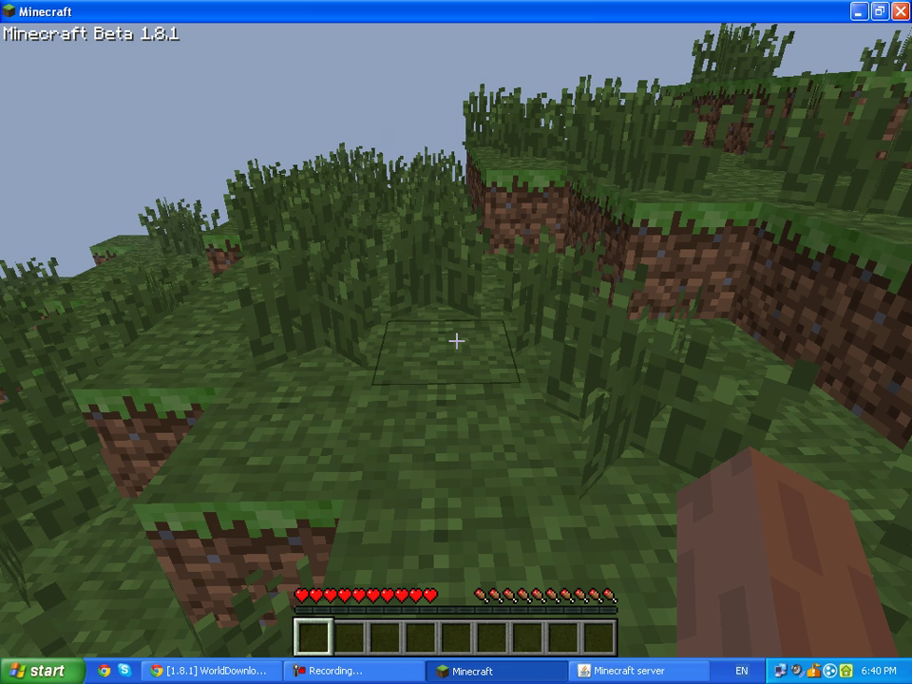
# Pause the game to open the Game menu showing the Download this world option
pyautogui.press('Escape')
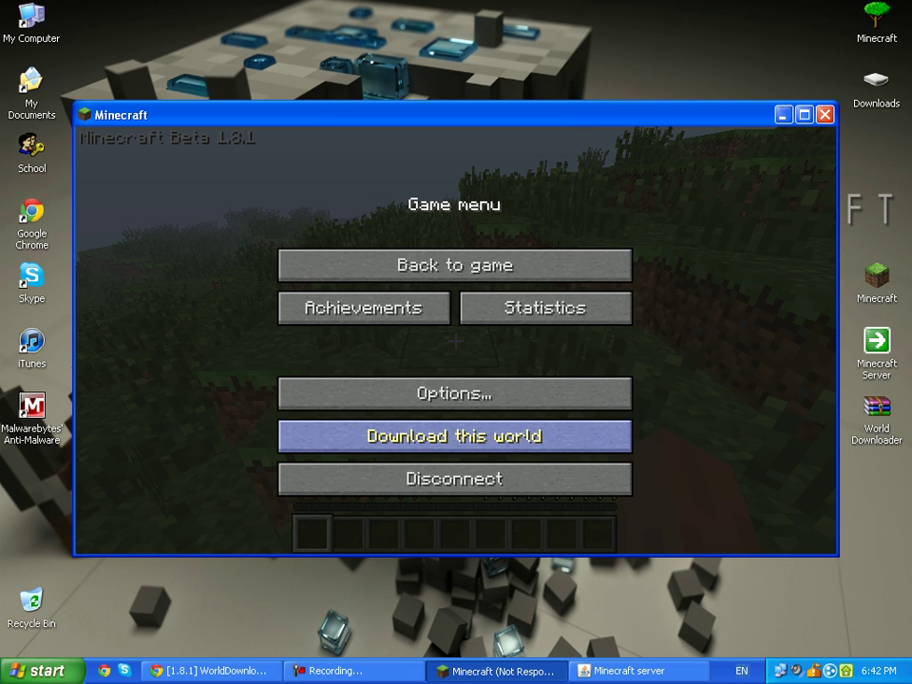
# Choose Download this world to start saving the current server world
pyautogui.click(454, 436)
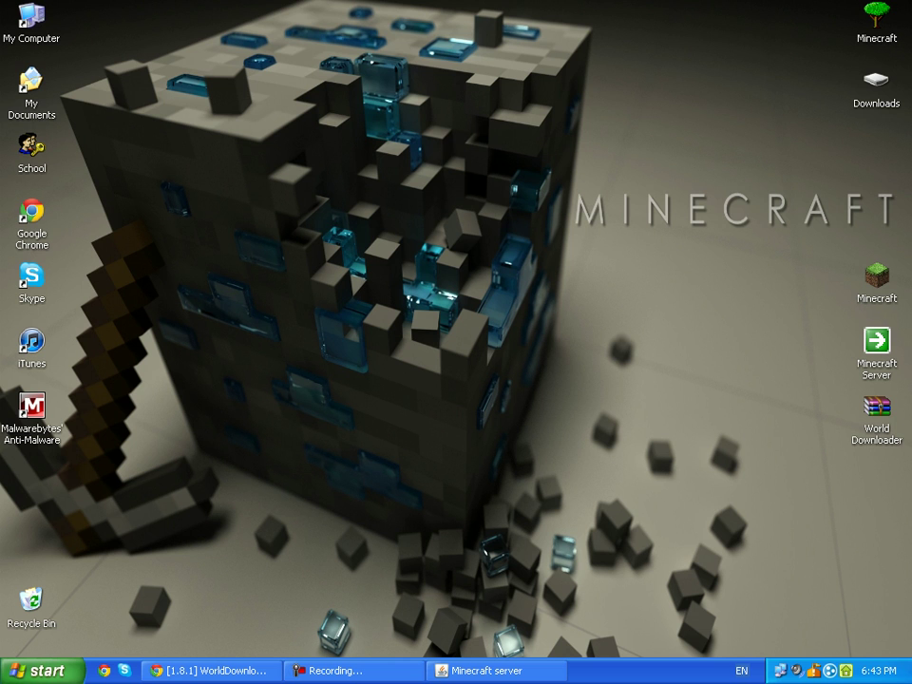
# Run %APPDATA% and browse .minecraft > saves into the downloaded 5.2.142.87 world, then back
pyautogui.press('super')
pyautogui.press('r')
pyautogui.press('Return')
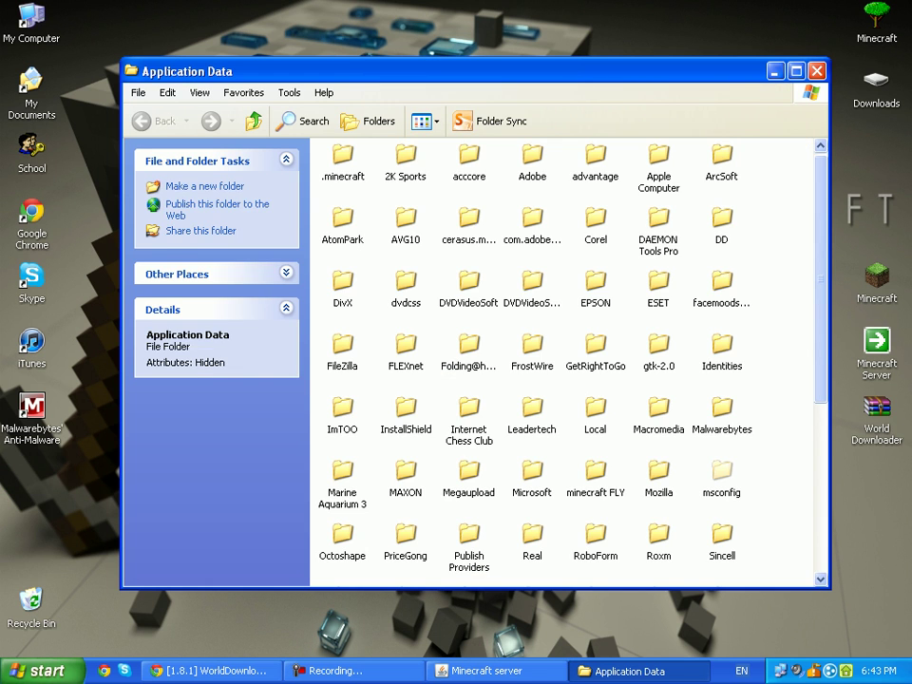
pyautogui.click(343, 161)
pyautogui.press('Return')
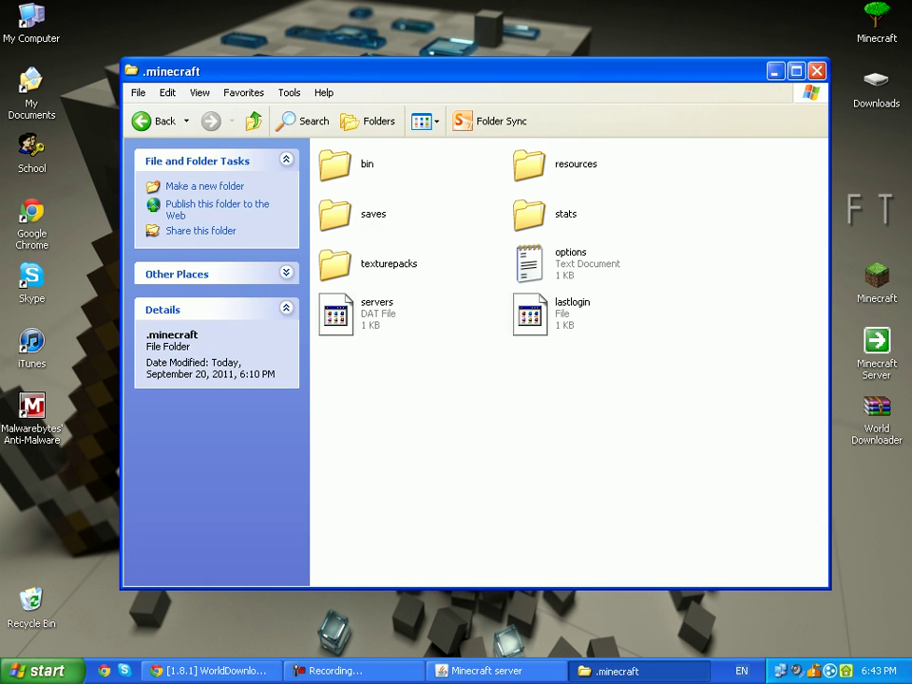
pyautogui.press('s')
pyautogui.press('Return')
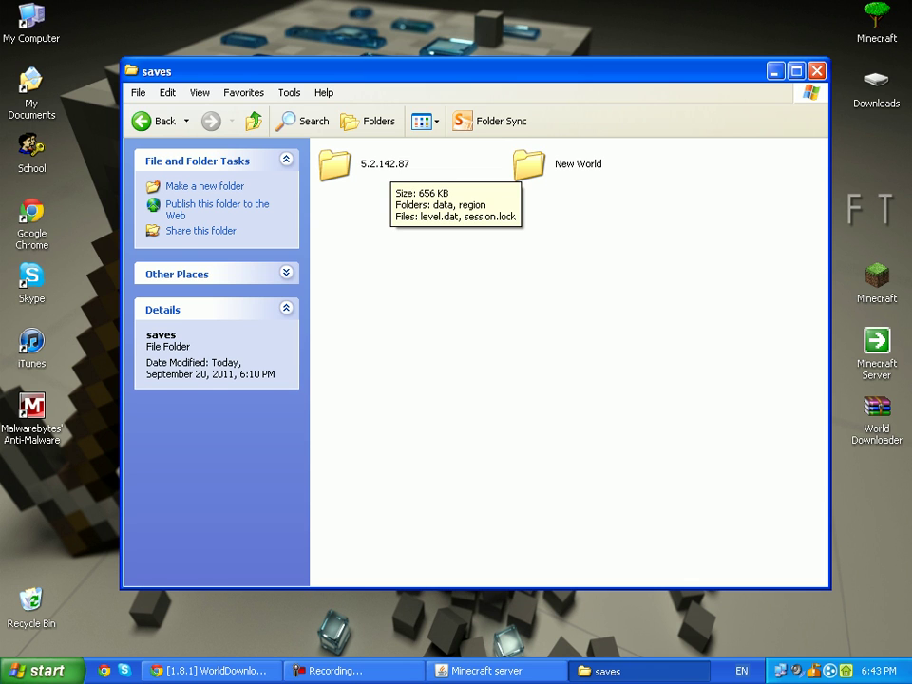
pyautogui.press('5')
pyautogui.press('Return')
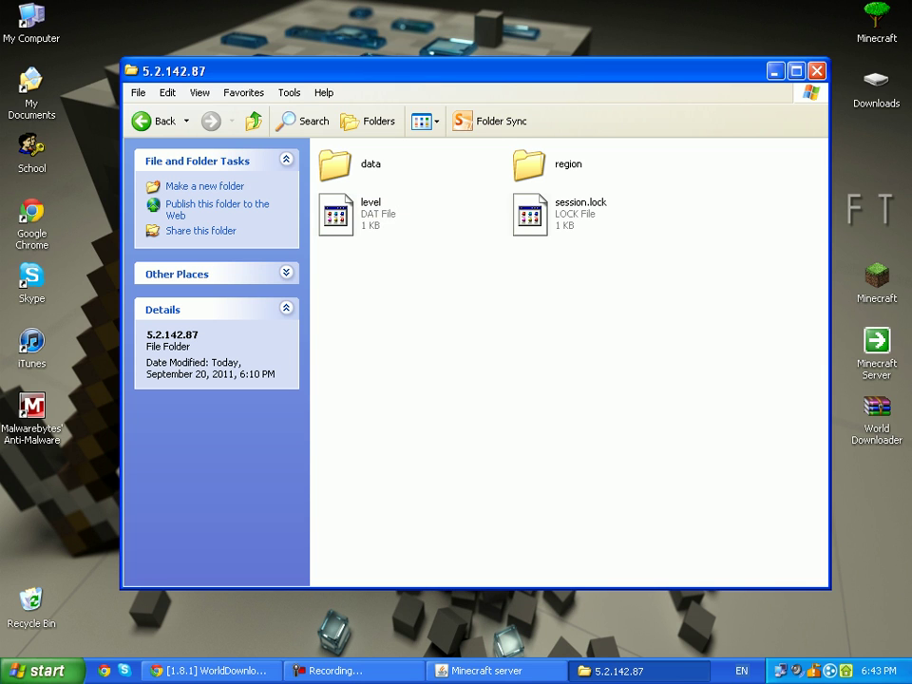
pyautogui.press('Return')
pyautogui.press('BackSpace')
pyautogui.press('BackSpace')
# Move the 5.2.142.87 and New World save folders to the Recycle Bin
pyautogui.moveTo(334, 163)
pyautogui.mouseDown()
pyautogui.moveTo(326, 233)
pyautogui.moveTo(31, 600)
pyautogui.mouseUp()
pyautogui.press('Return')
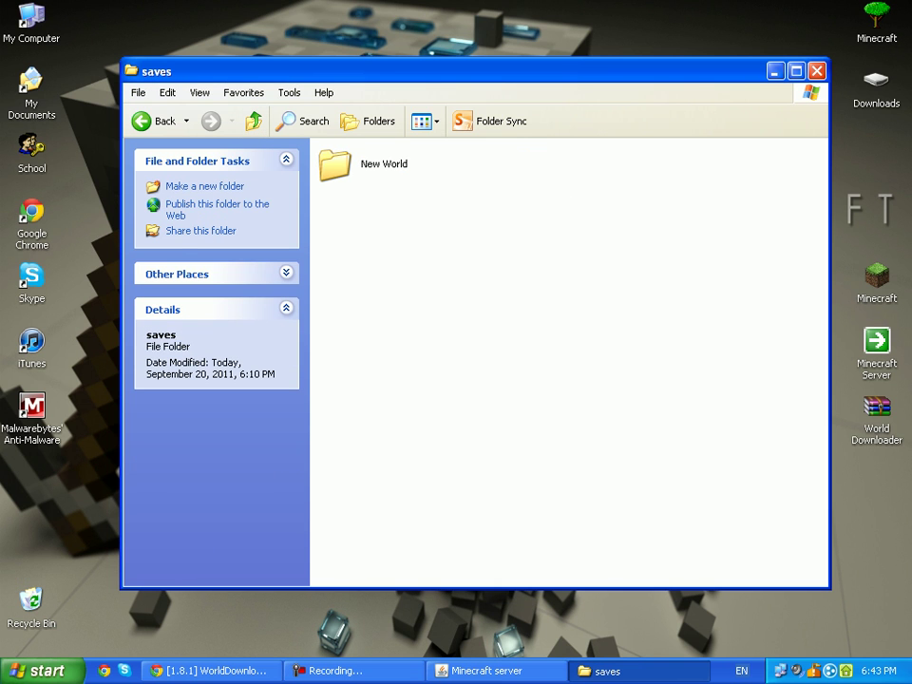
pyautogui.moveTo(335, 163)
pyautogui.mouseDown()
pyautogui.moveTo(84, 576)
pyautogui.moveTo(33, 601)
pyautogui.mouseUp()
pyautogui.press('Return')
pyautogui.click(816, 70)
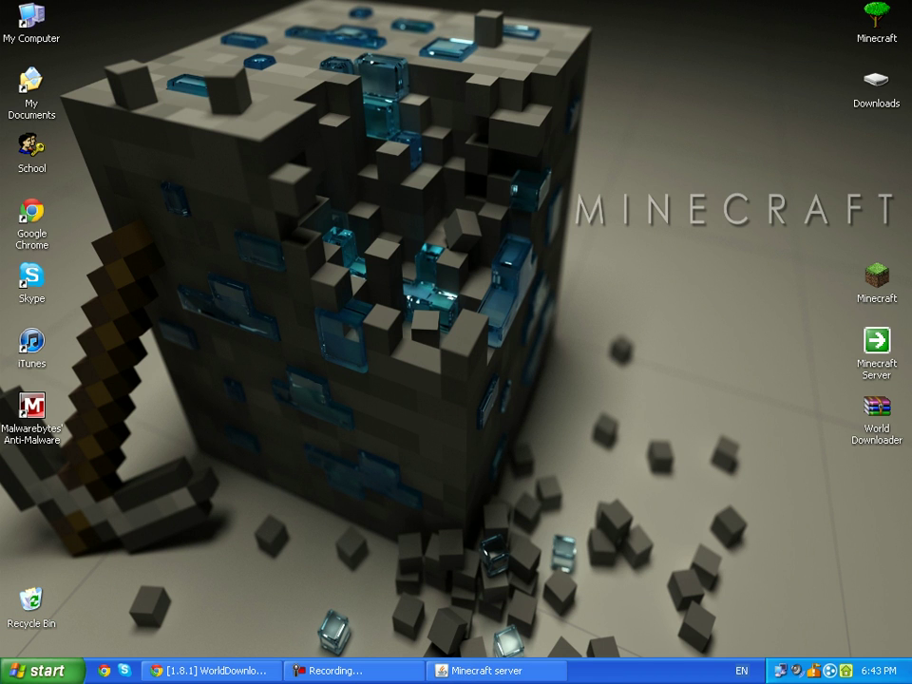